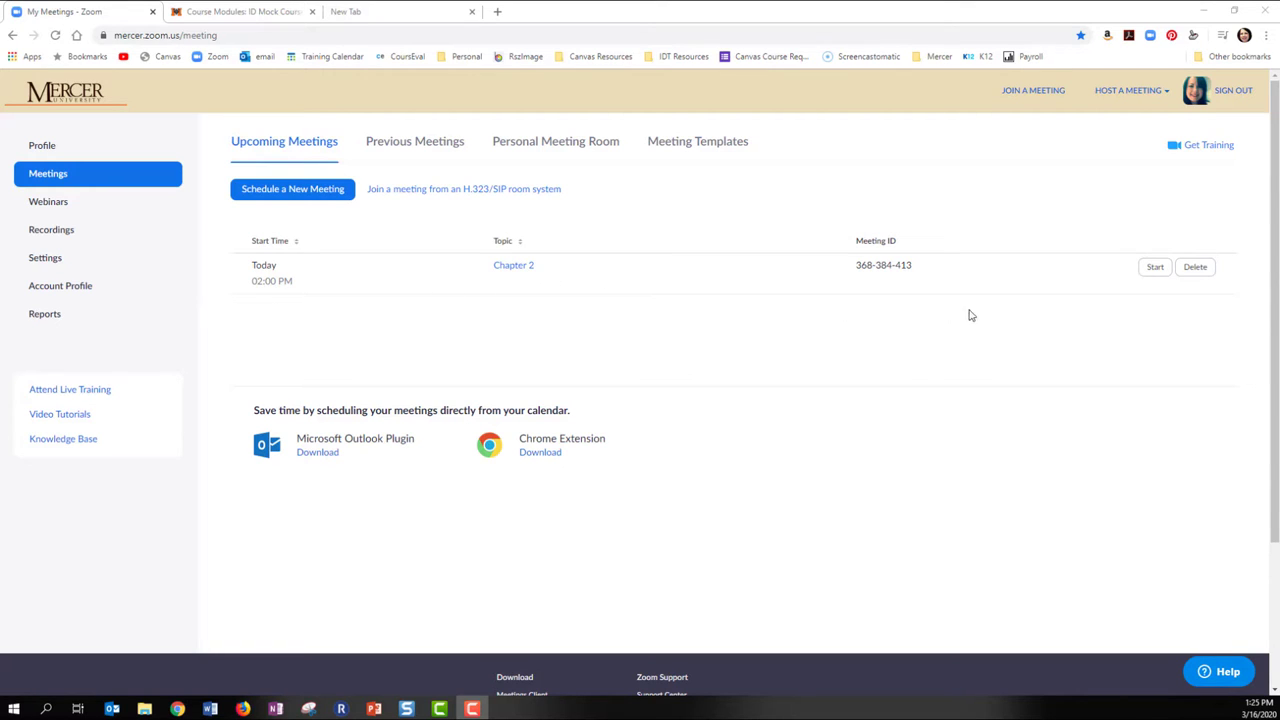
# Start the scheduled Chapter 2 meeting from the web portal and launch it in the Zoom app
pyautogui.click(1154, 268)
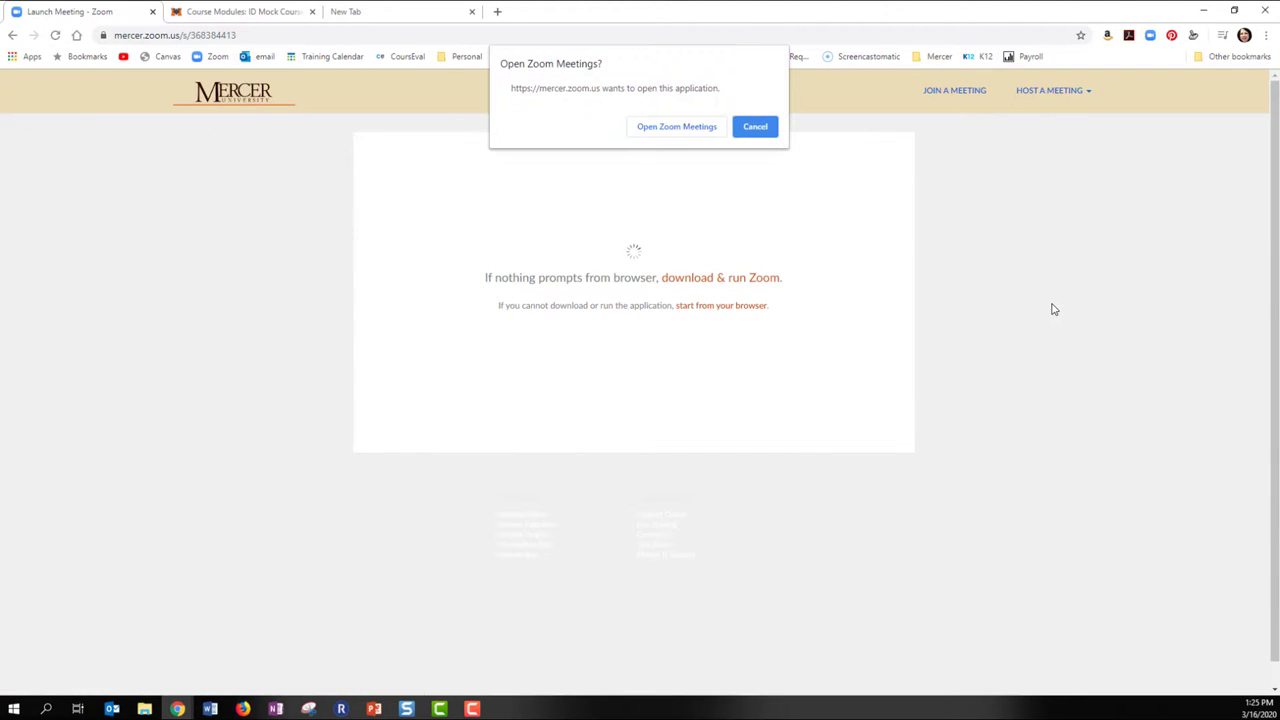
pyautogui.click(703, 129)
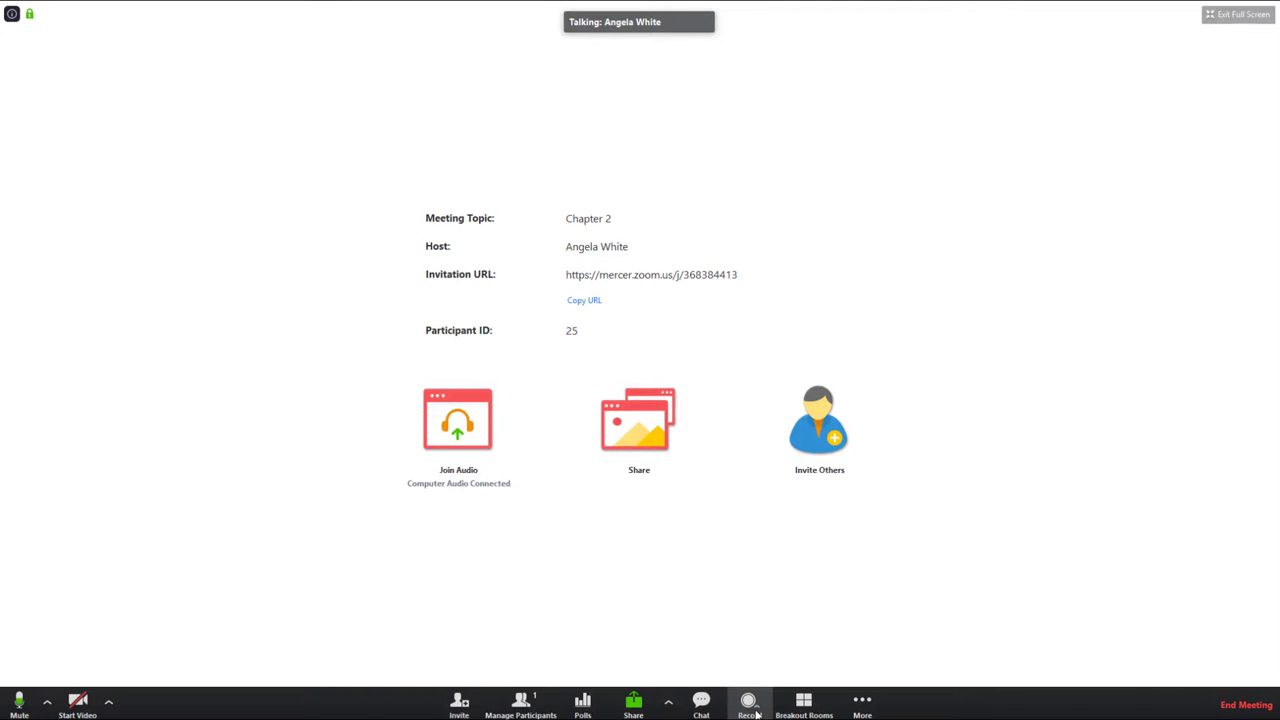
# Show the Record choices: record on this computer or record to the cloud
pyautogui.click(757, 712)
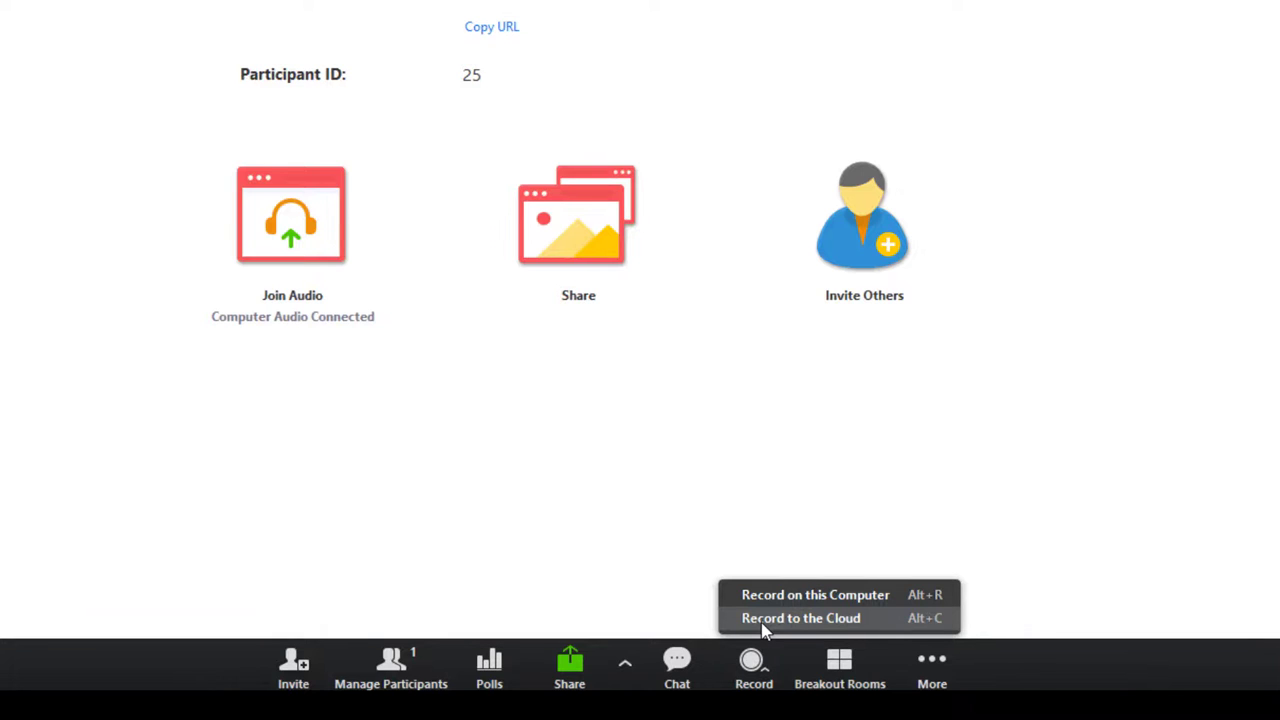
# Record the Chapter 2 meeting to the cloud, then bring up the End Meeting confirmation
pyautogui.click(763, 620)
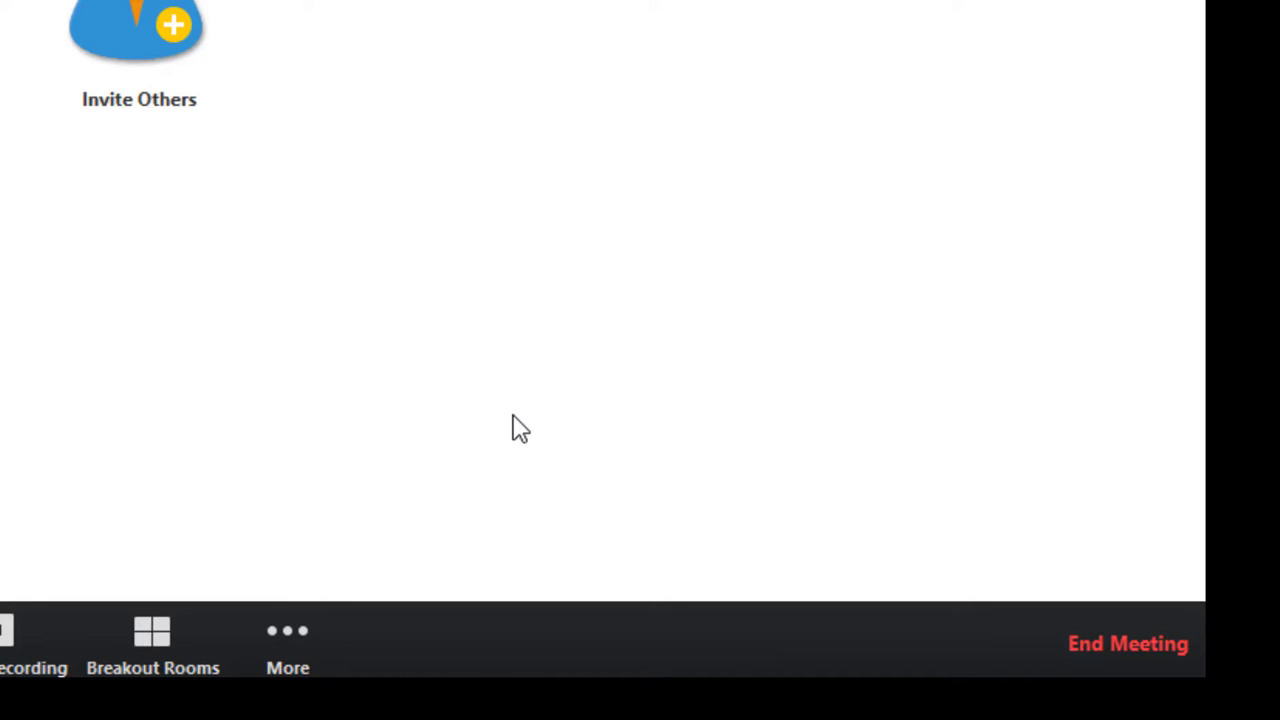
pyautogui.click(1111, 636)
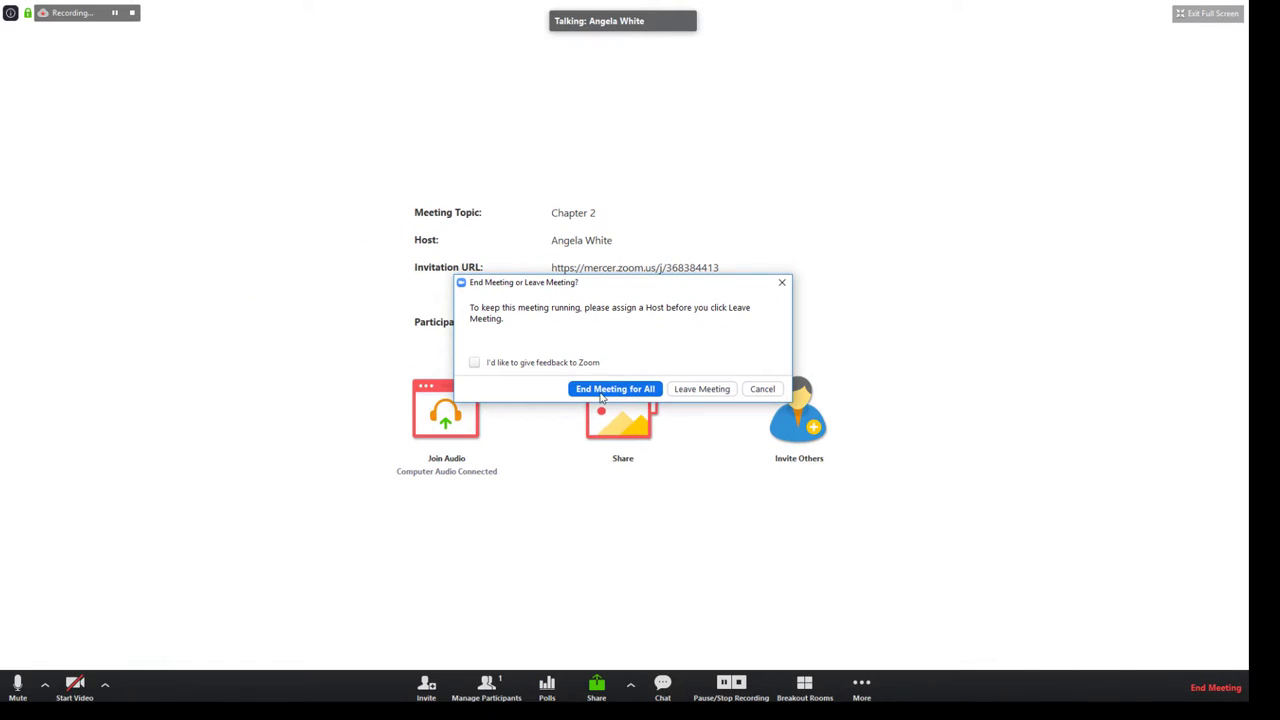
# End the meeting for all participants and view the portal's Cloud Recordings list
pyautogui.click(599, 392)
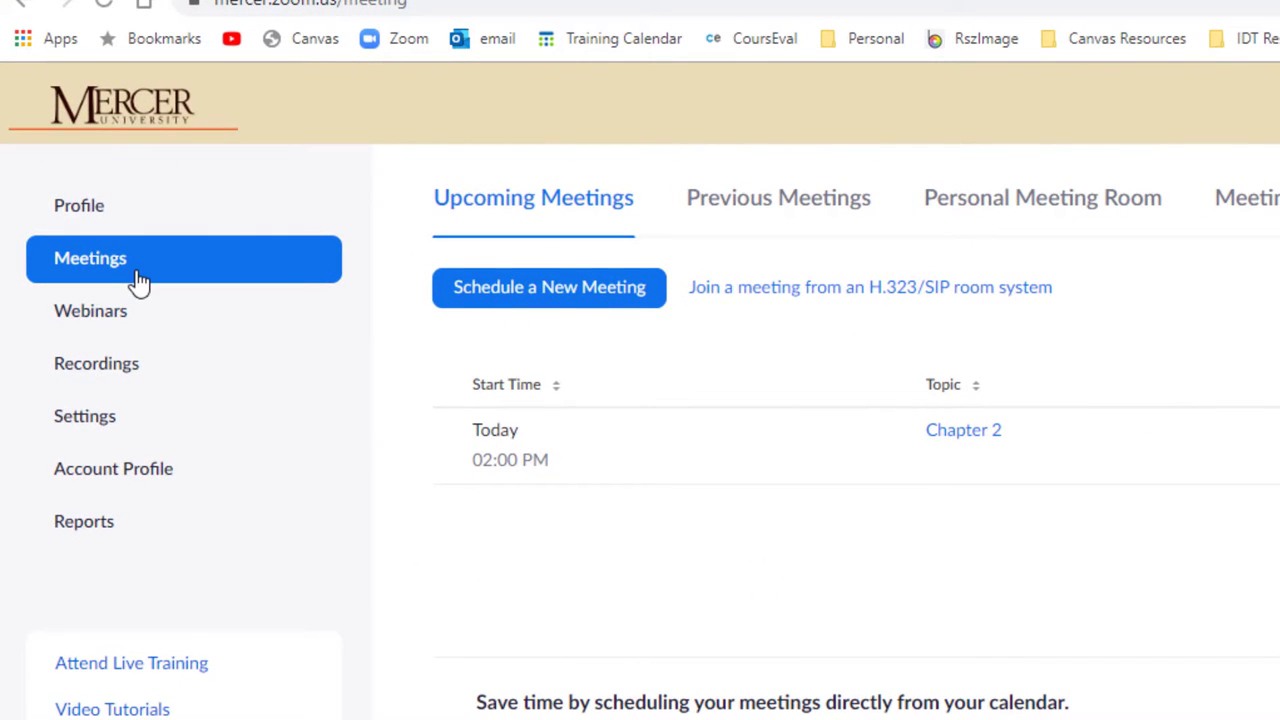
pyautogui.click(103, 376)
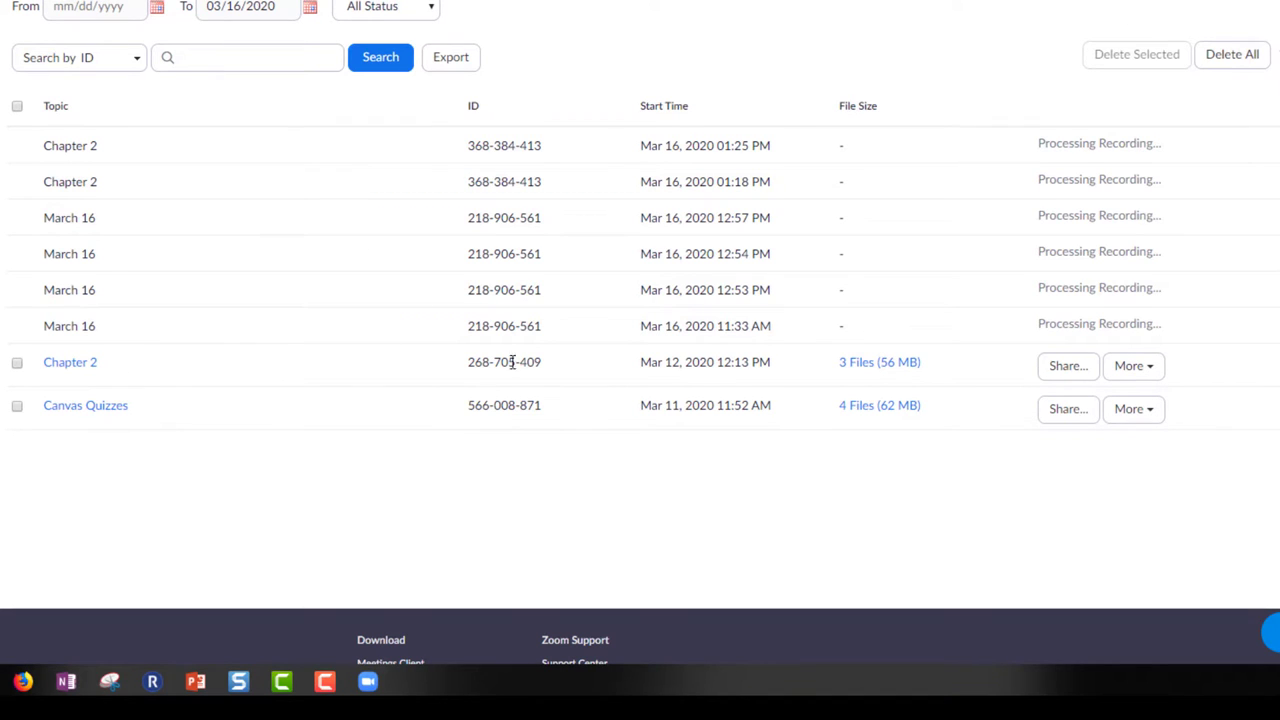
# Open sharing for the Mar 12 Chapter 2 recording and copy its public recording URL
pyautogui.click(1066, 366)
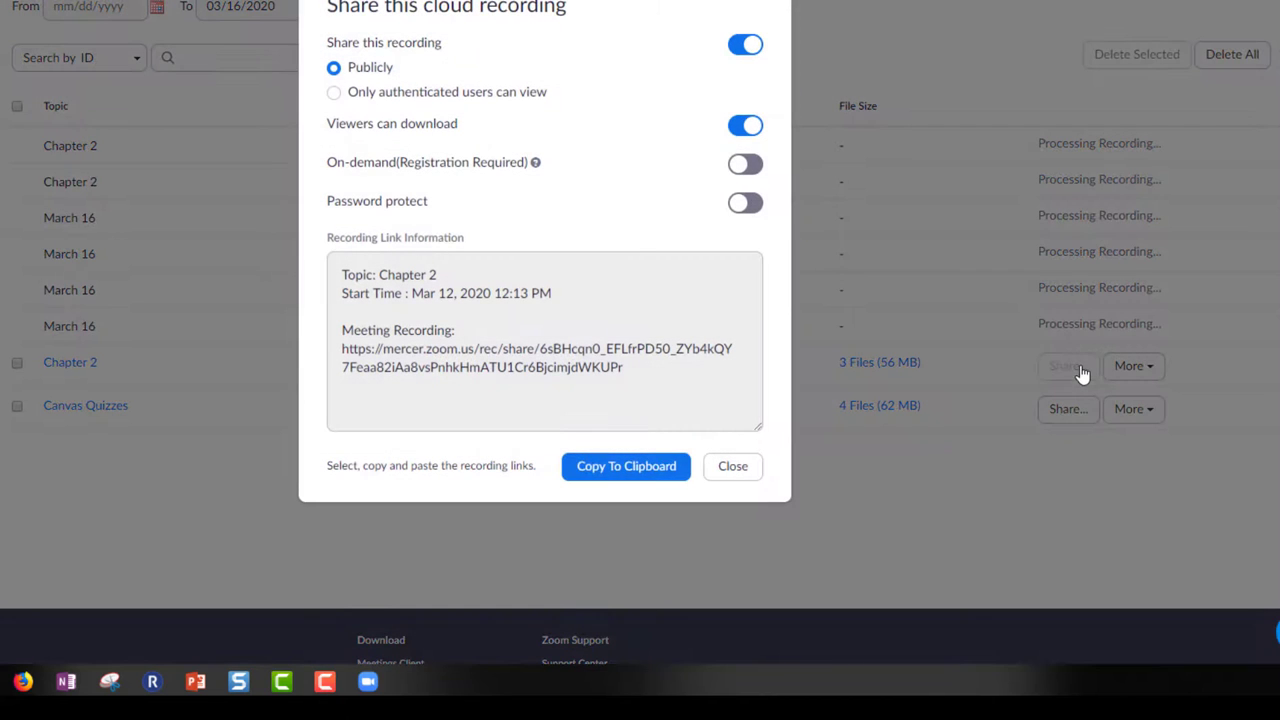
pyautogui.click(642, 370)
pyautogui.moveTo(638, 372); pyautogui.dragTo(368, 346)
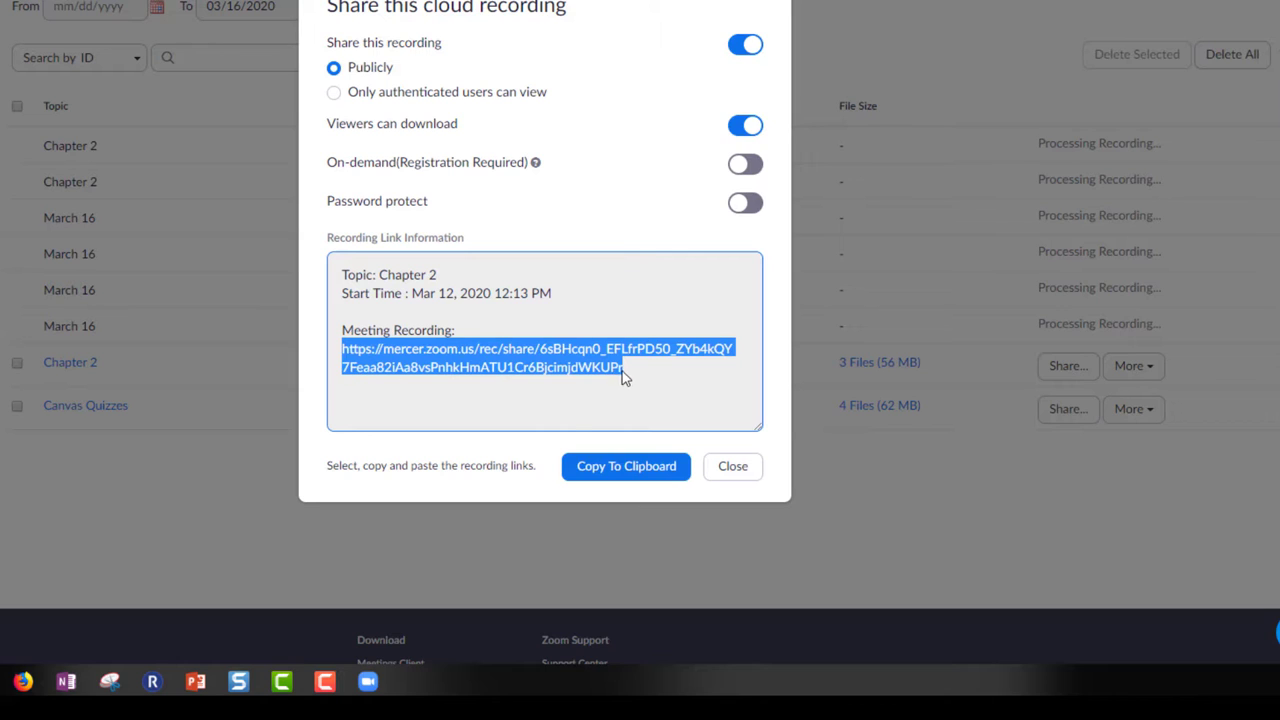
pyautogui.rightClick(381, 358)
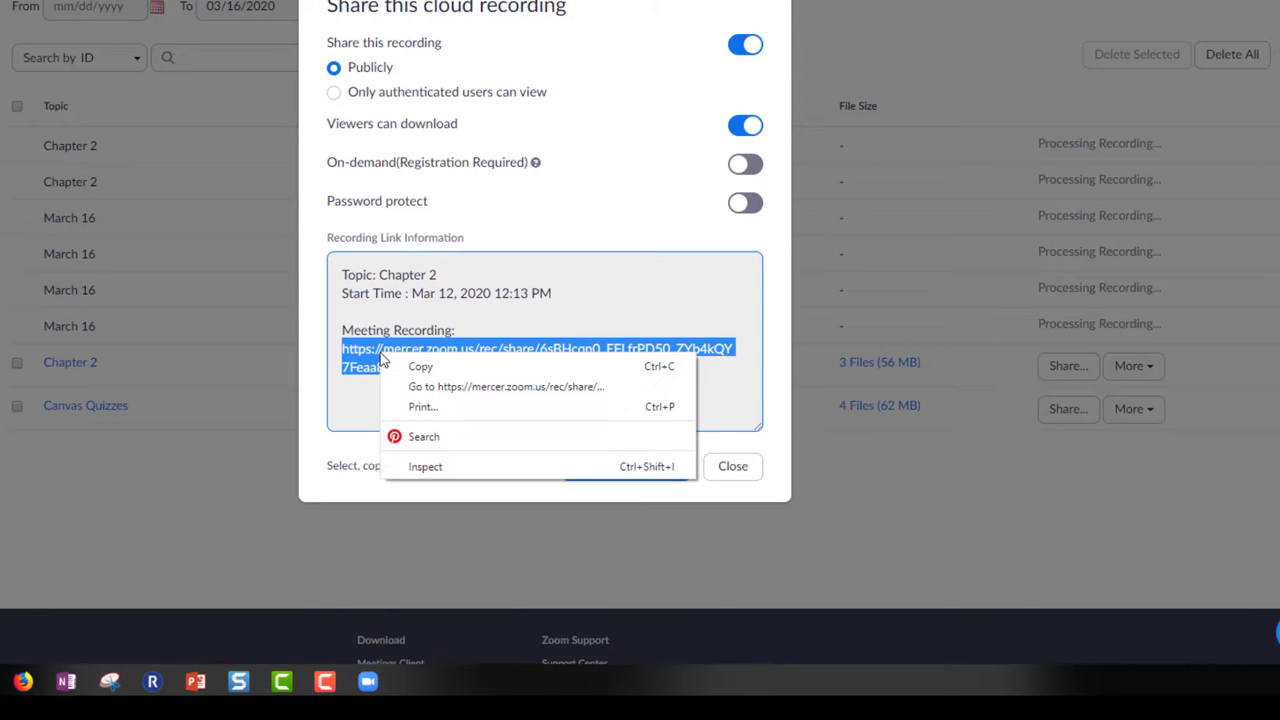
pyautogui.click(420, 369)
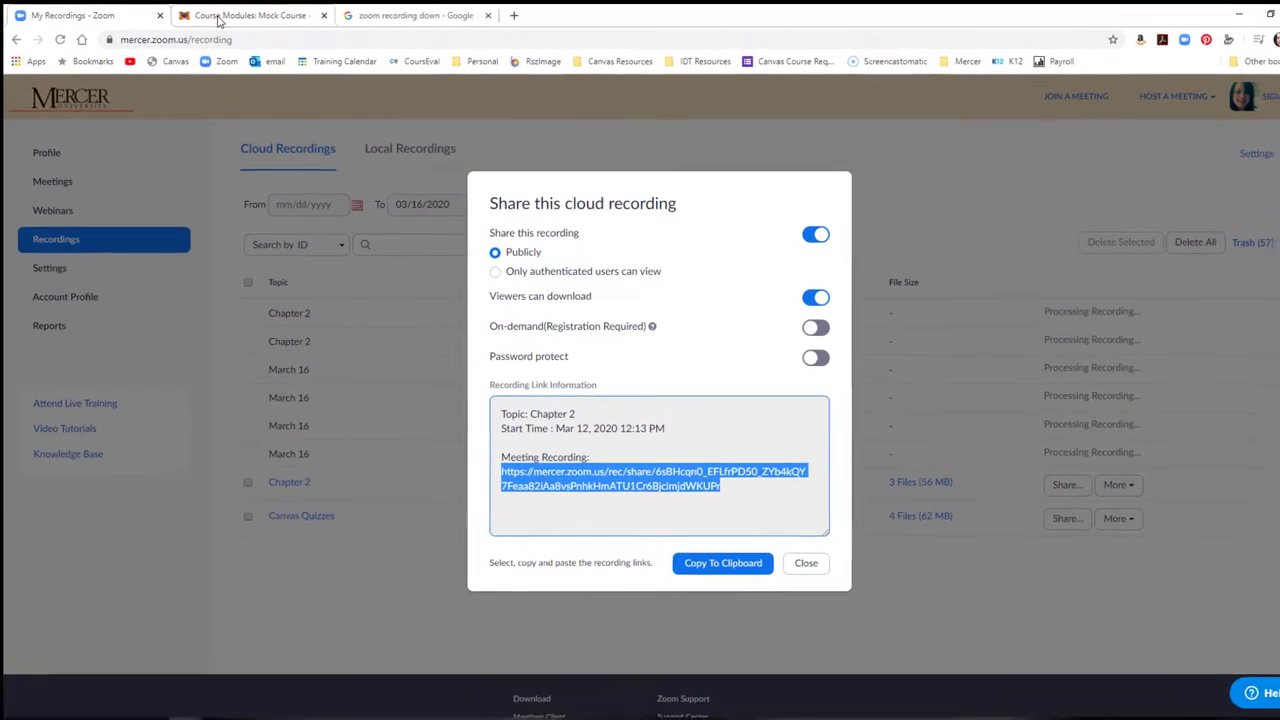
# In Canvas modules, start a new Part 1 module item of type External URL
pyautogui.click(222, 12)
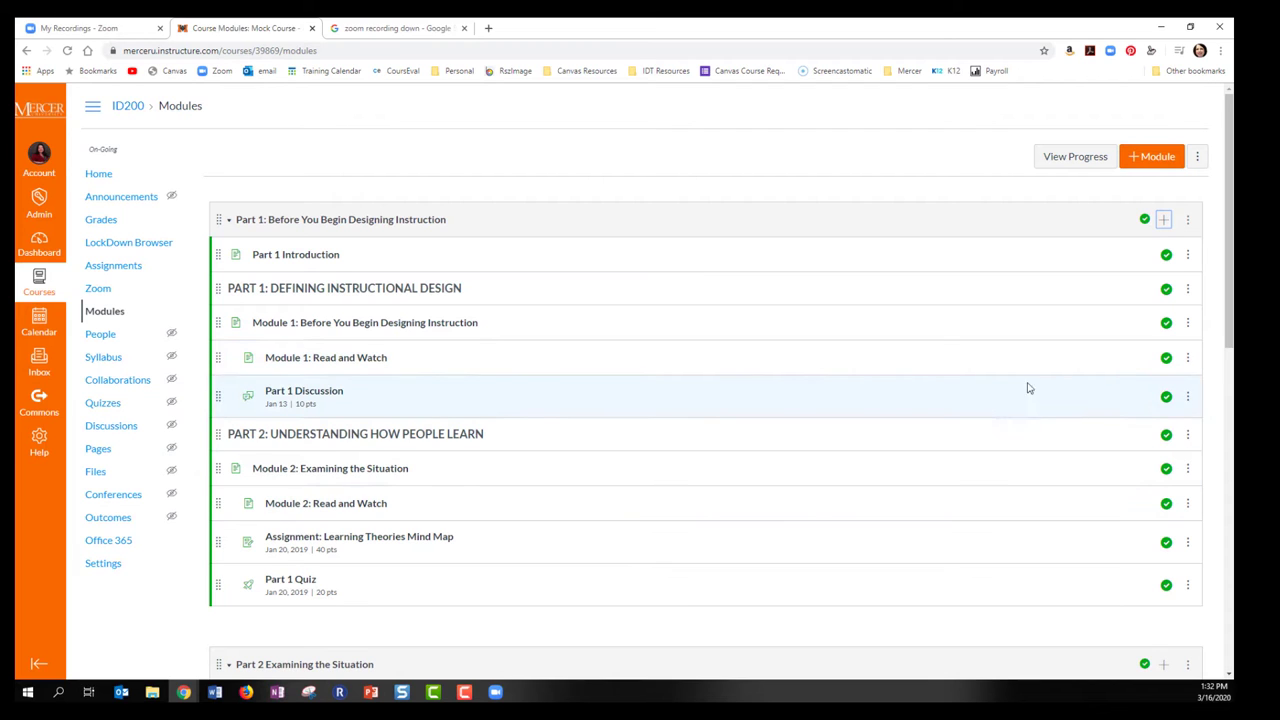
pyautogui.click(1164, 221)
pyautogui.click(455, 274)
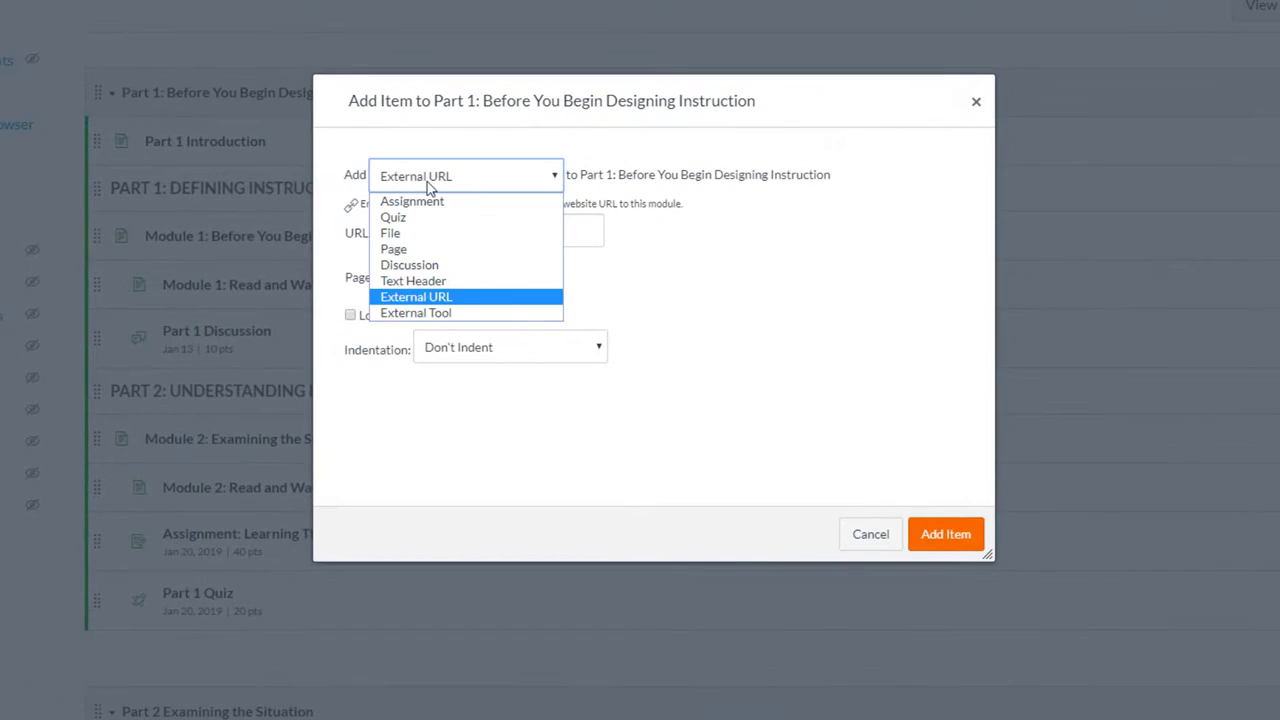
pyautogui.click(436, 200)
pyautogui.click(425, 178)
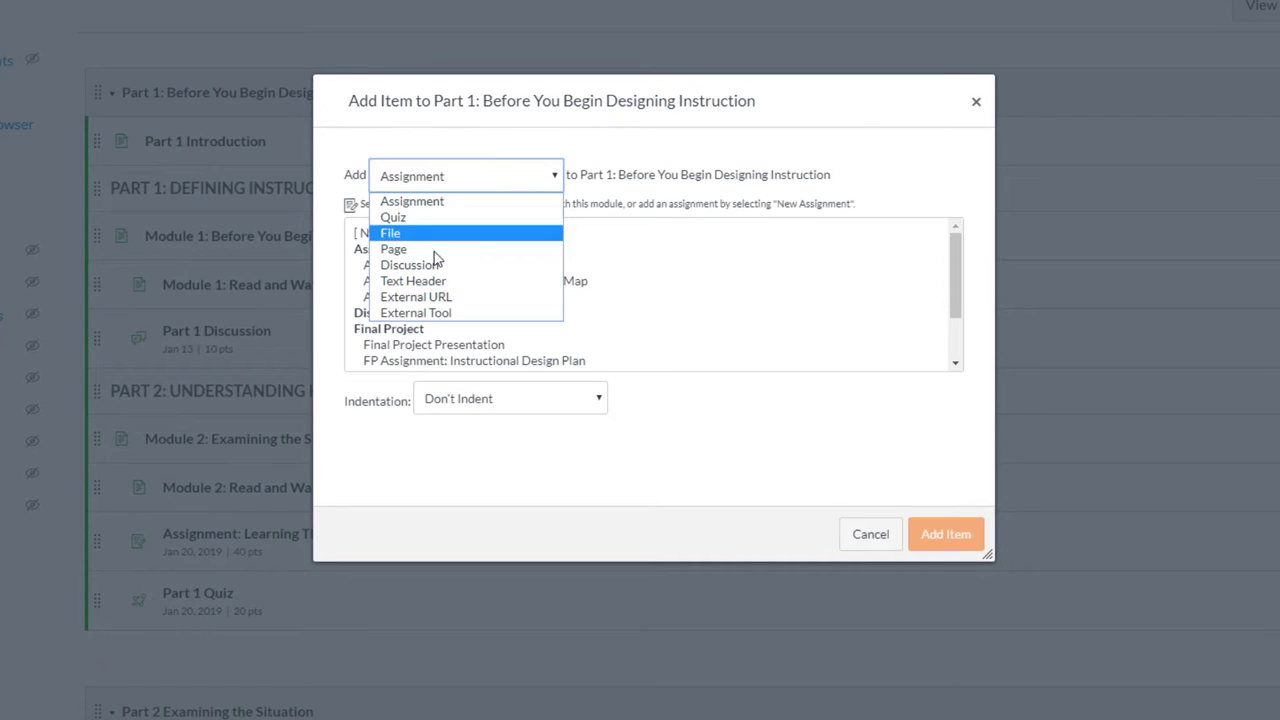
pyautogui.click(437, 298)
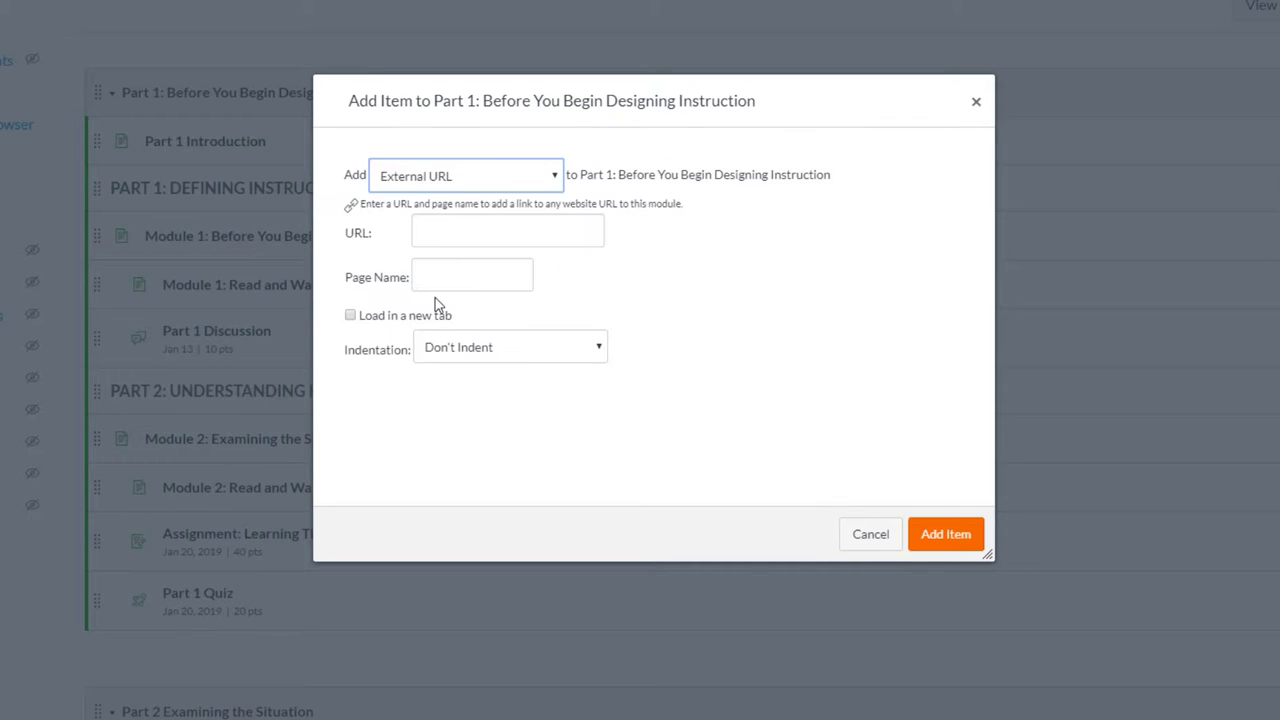
# Paste the Zoom recording link, name the item 'Chapter 2', and add it
pyautogui.click(448, 237)
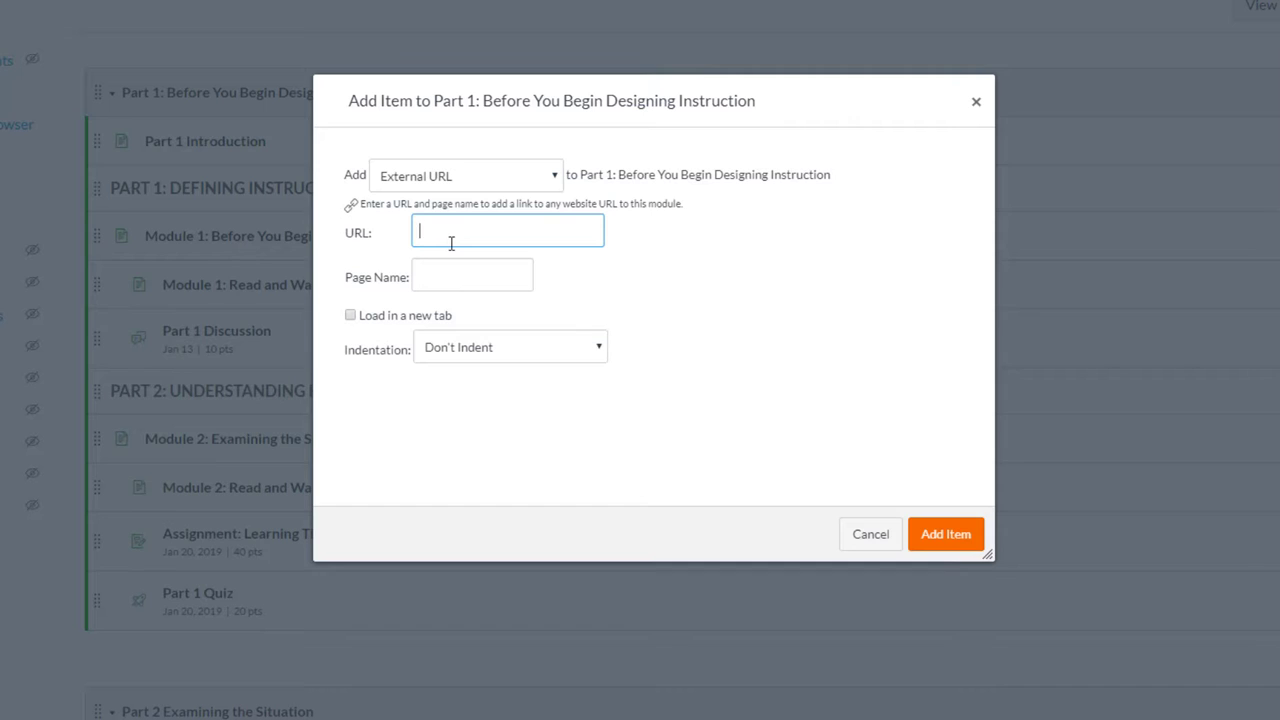
pyautogui.rightClick(456, 239)
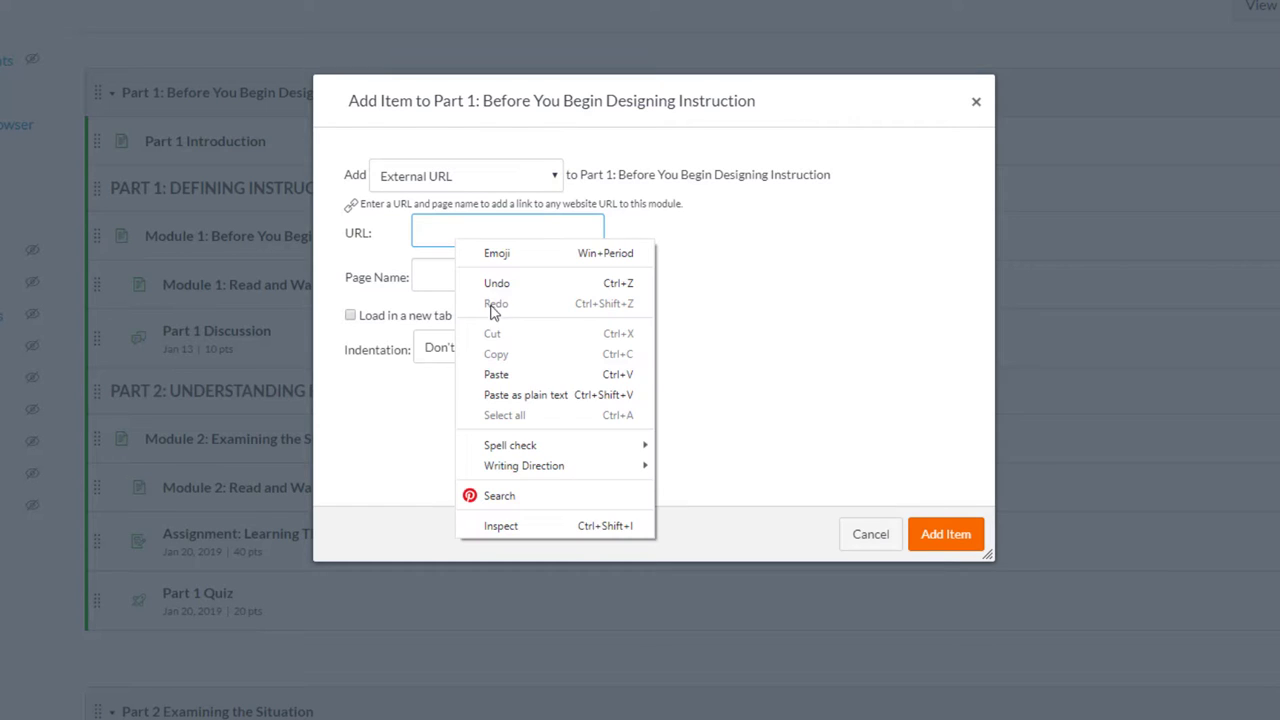
pyautogui.click(509, 372)
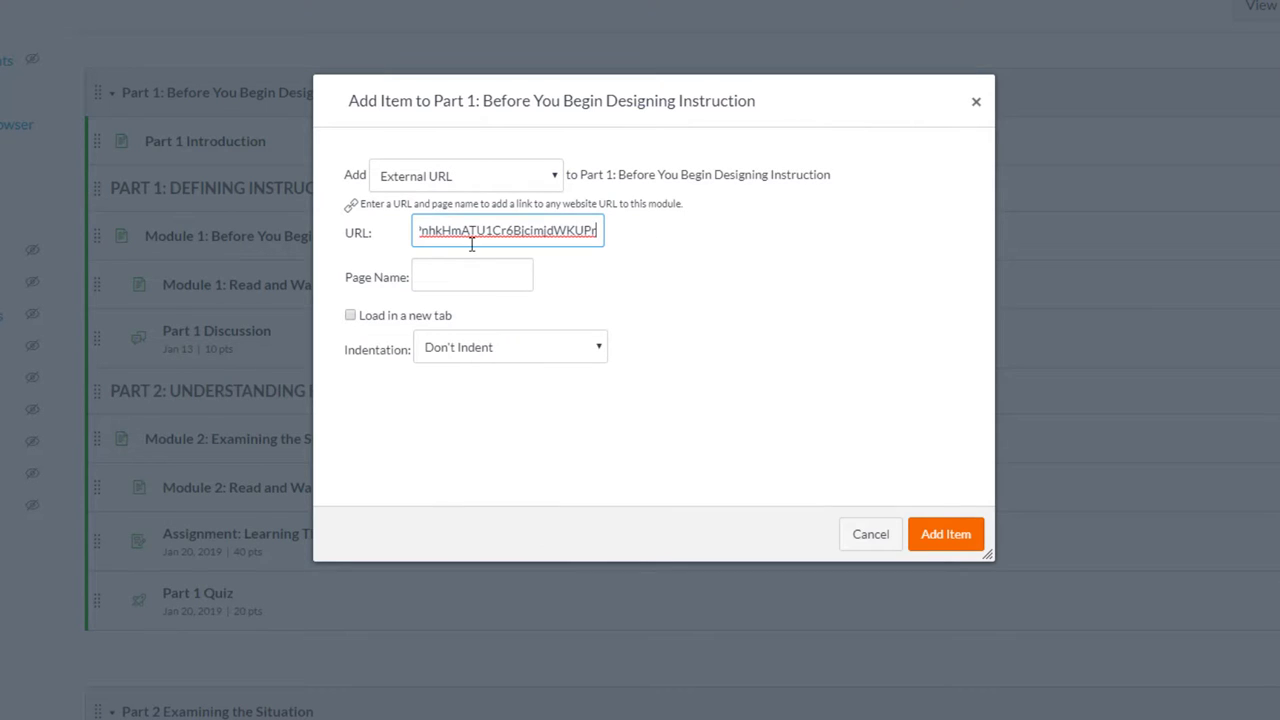
pyautogui.click(463, 277)
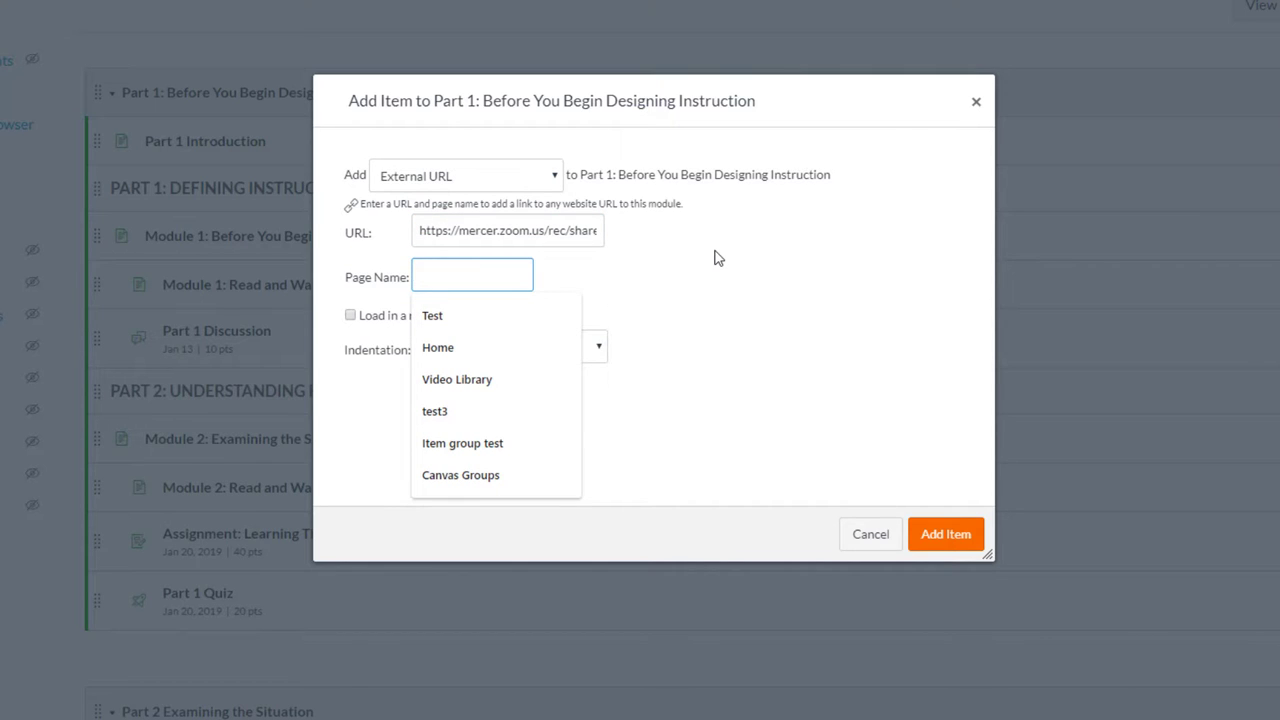
pyautogui.write('Chapter 2')
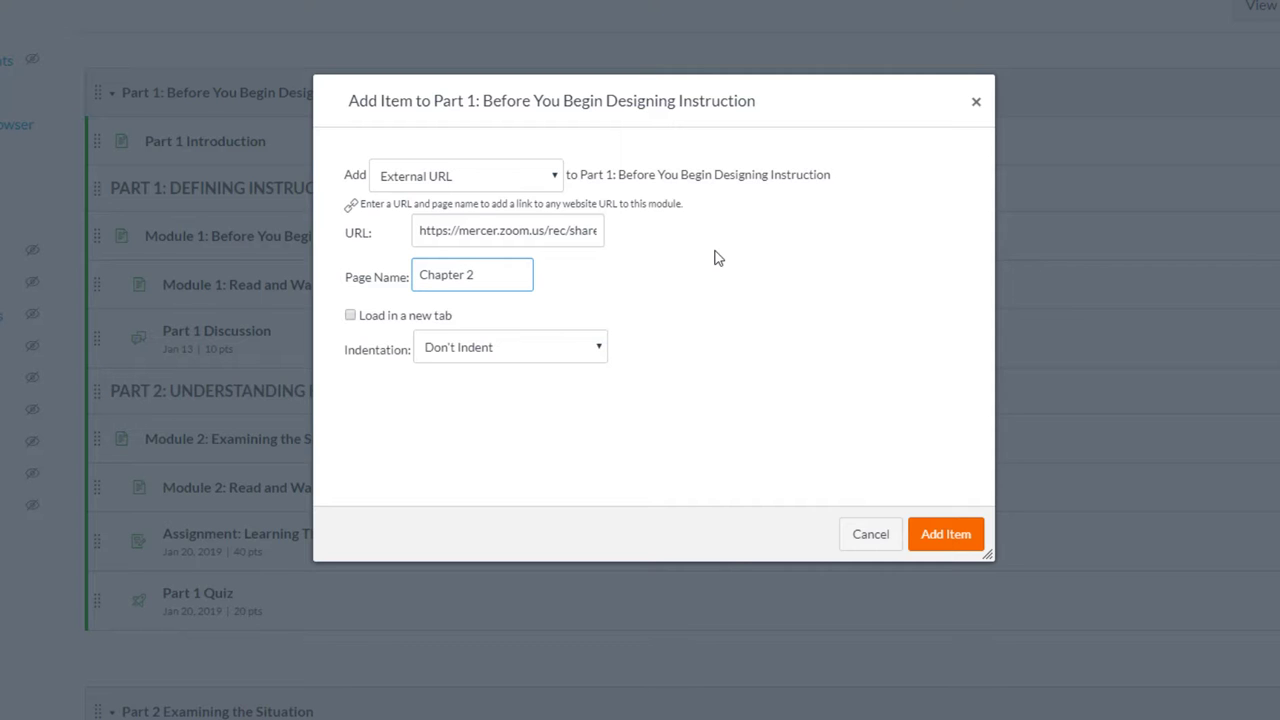
pyautogui.click(938, 534)
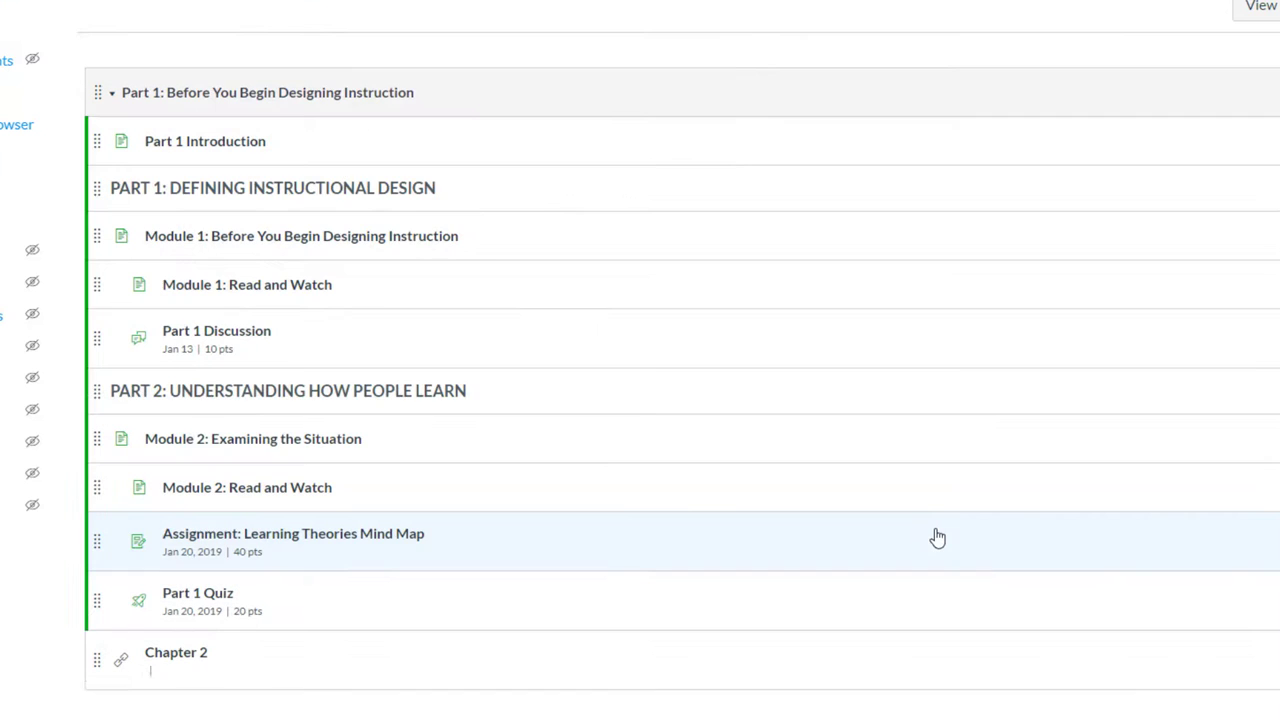
# Publish the Chapter 2 item, preview the recording, then go to the course Announcements
pyautogui.scroll(-2, 934, 534)
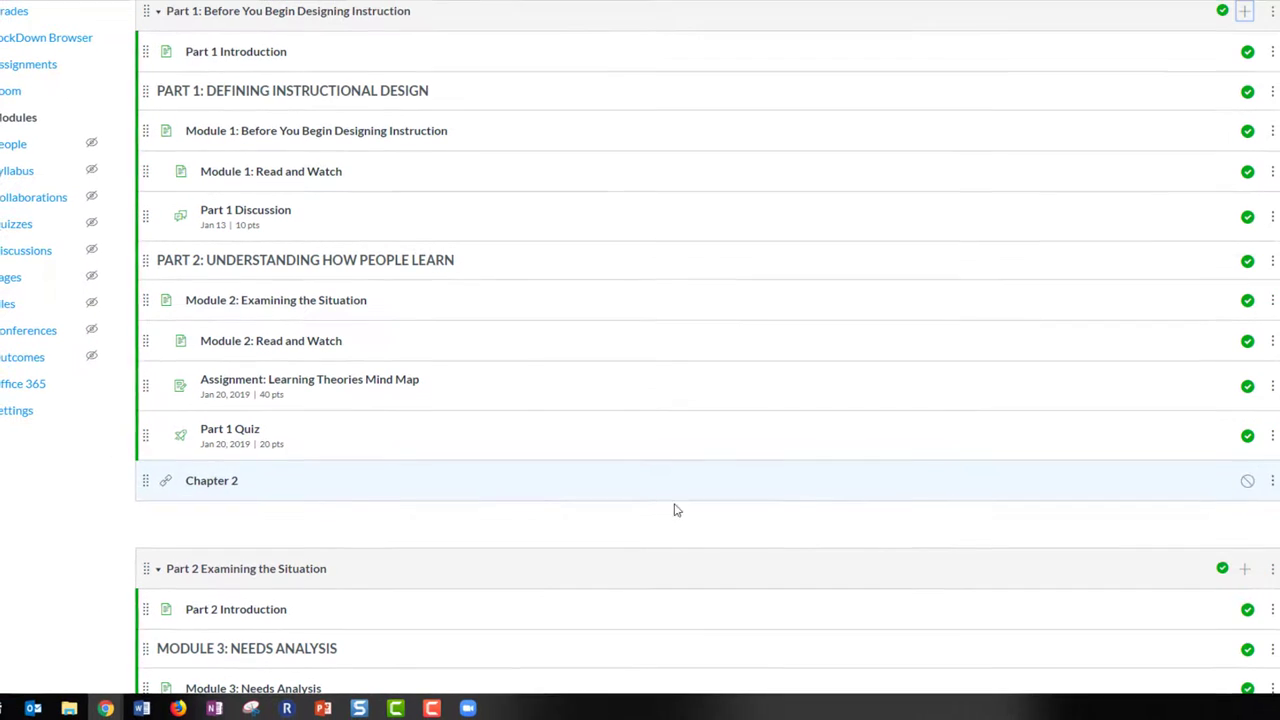
pyautogui.click(1247, 481)
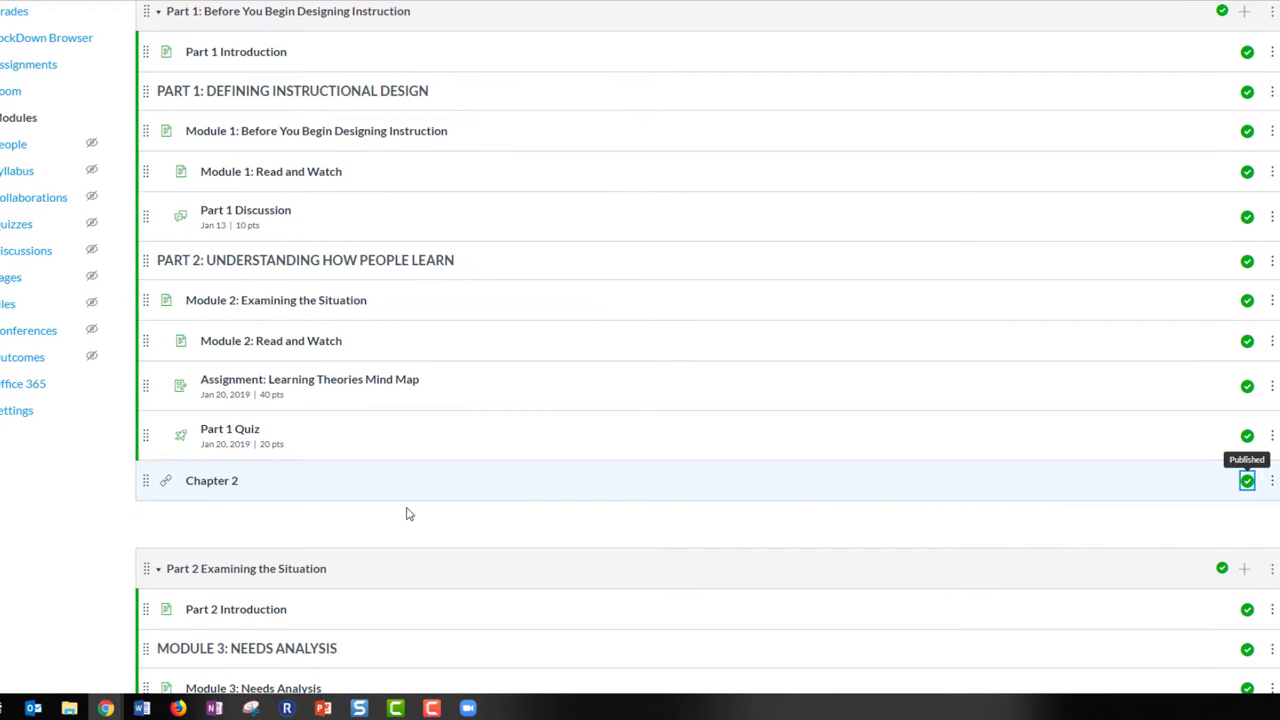
pyautogui.click(224, 483)
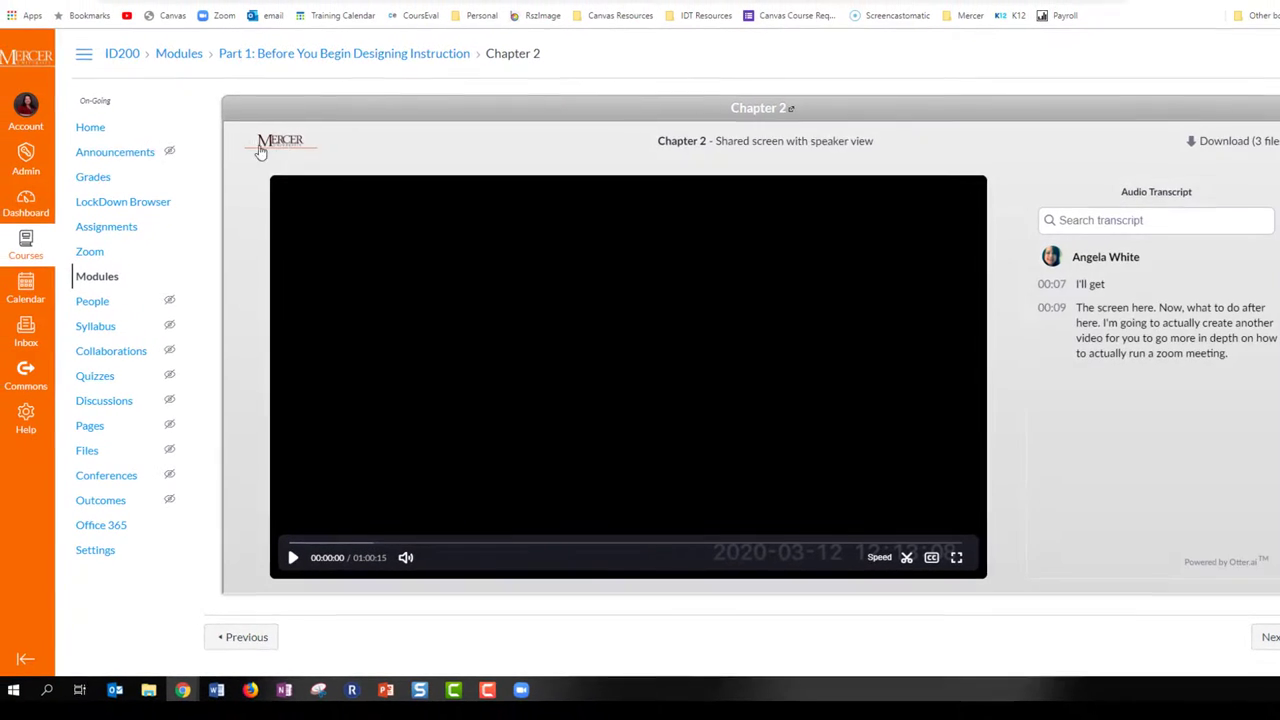
pyautogui.click(90, 155)
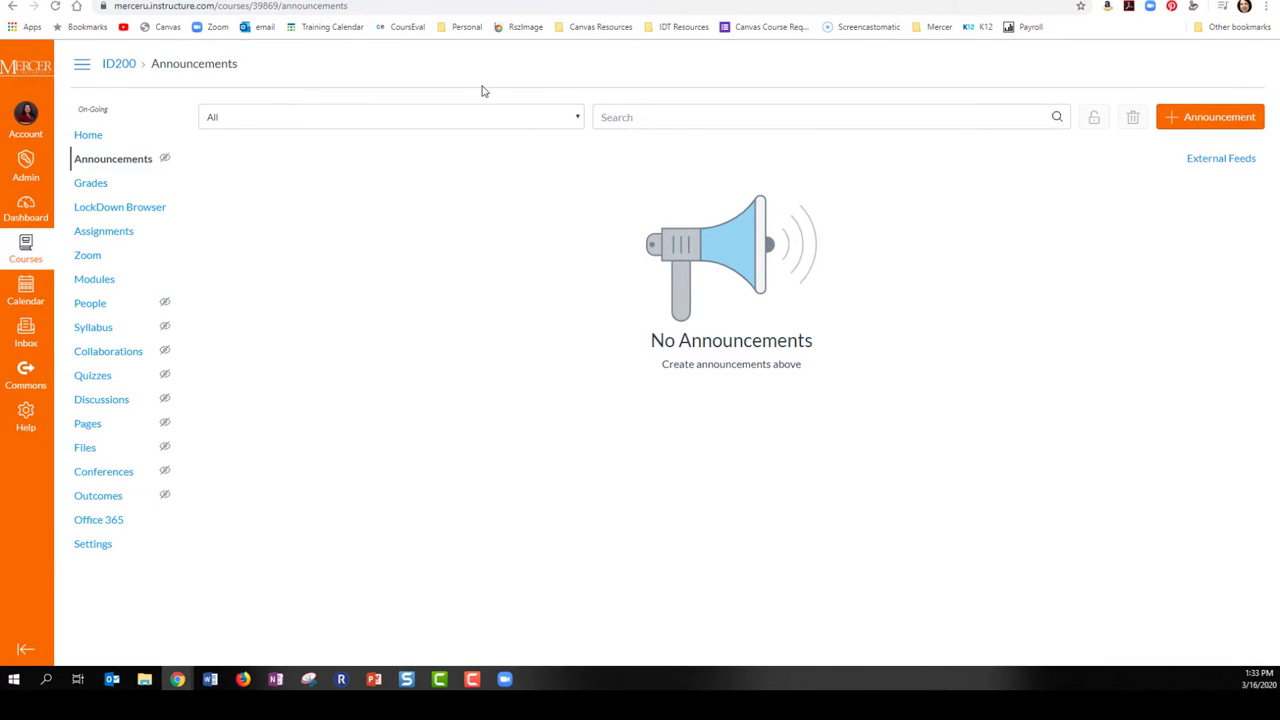
# Create an announcement titled 'Chapter 2 Lecture' with the recording URL and 'Link to Lecture' text
pyautogui.click(1193, 121)
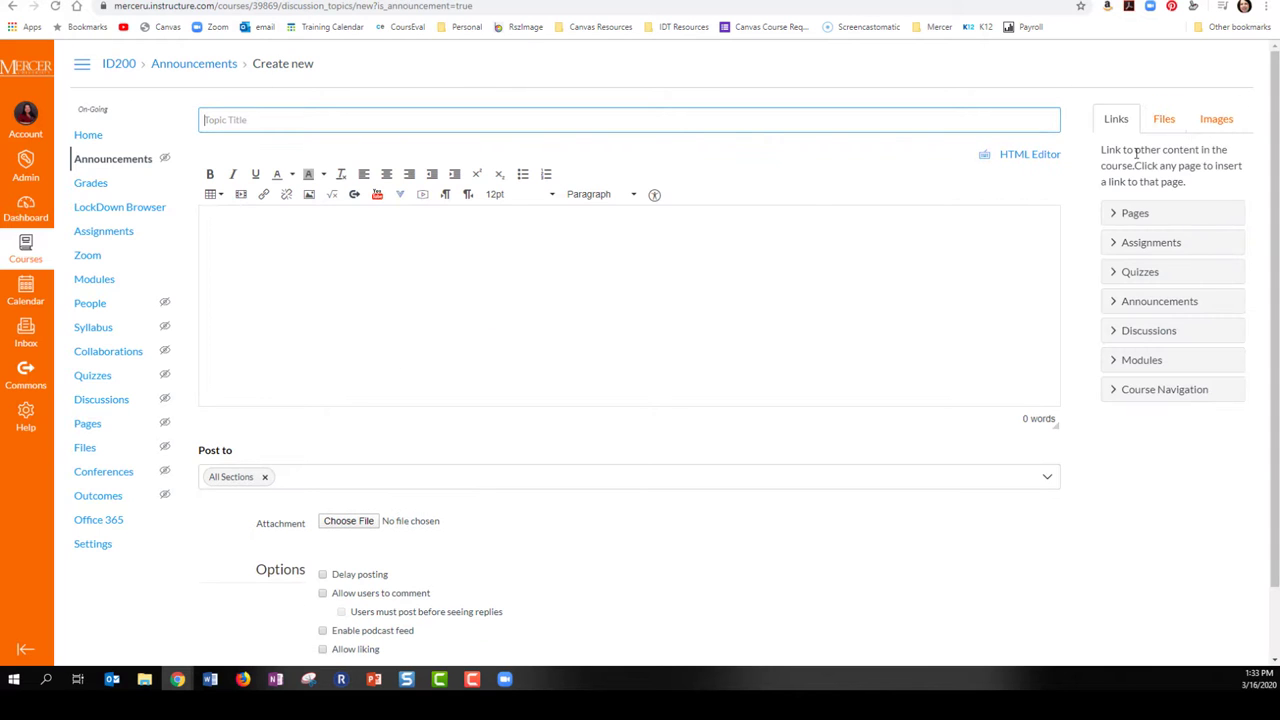
pyautogui.click(299, 115)
pyautogui.write('Chapter 2 Lecture')
pyautogui.click(290, 229)
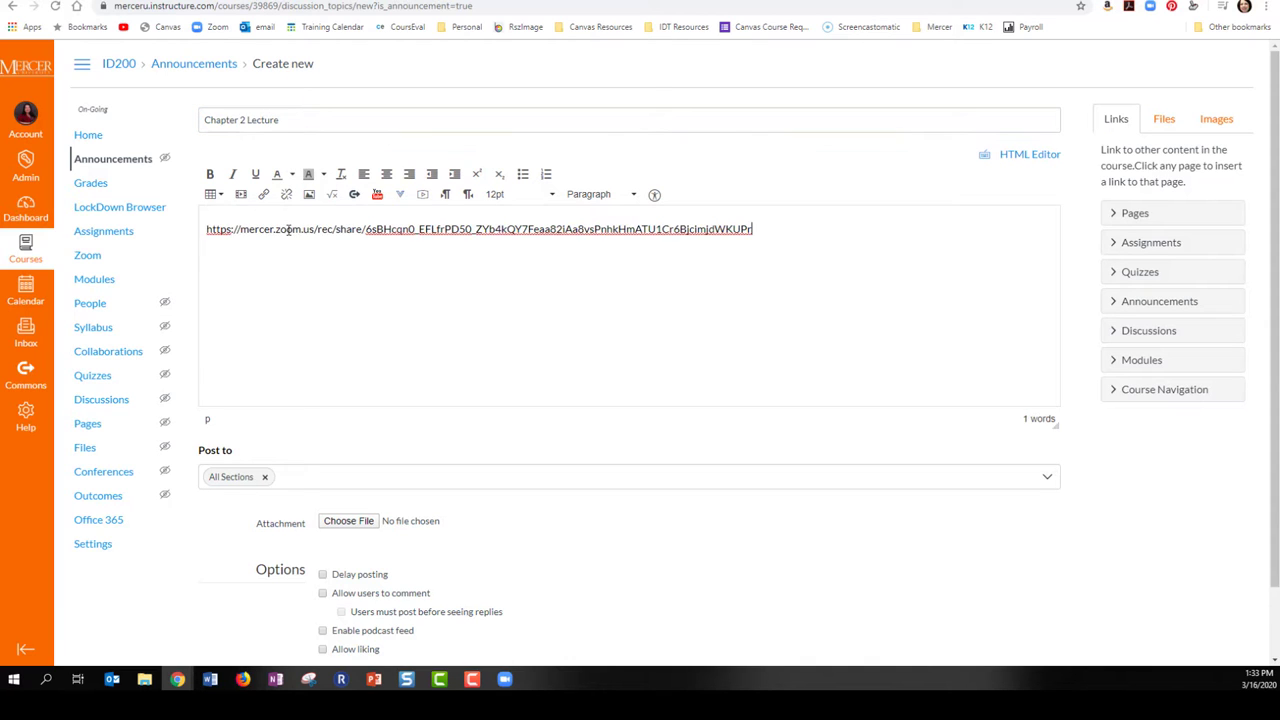
pyautogui.press('Return')
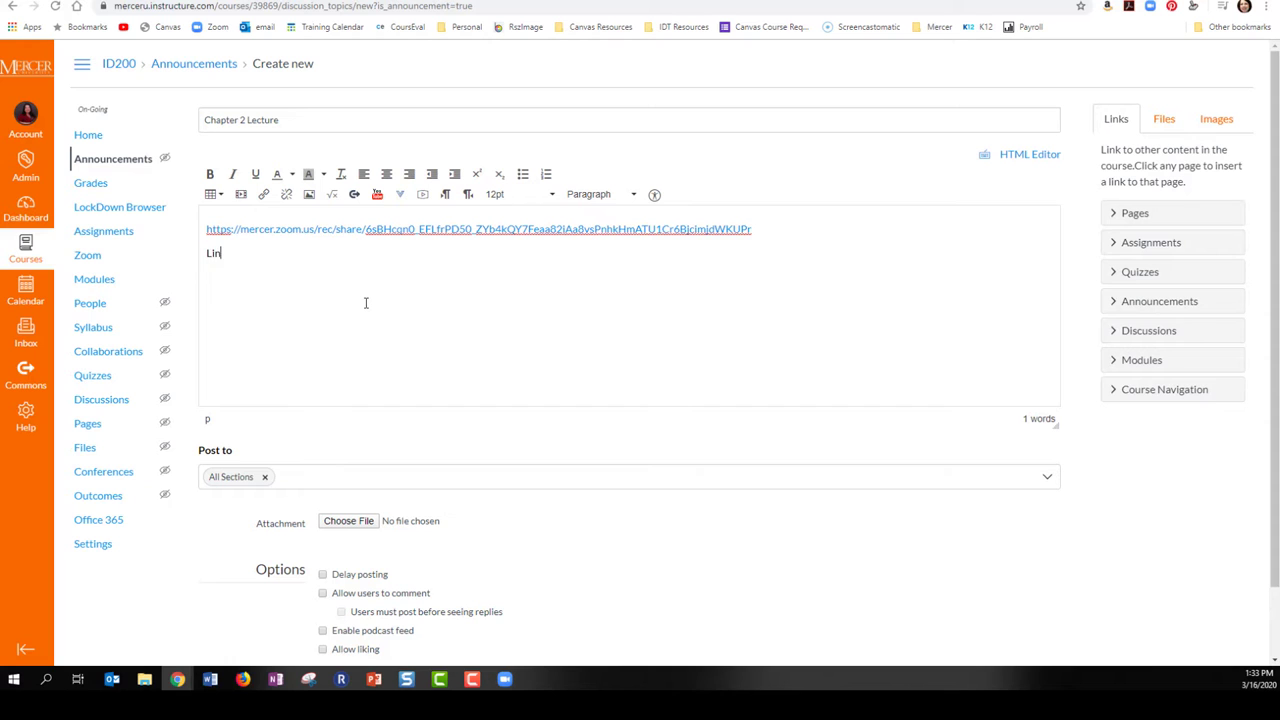
pyautogui.write('Link to Lecture')
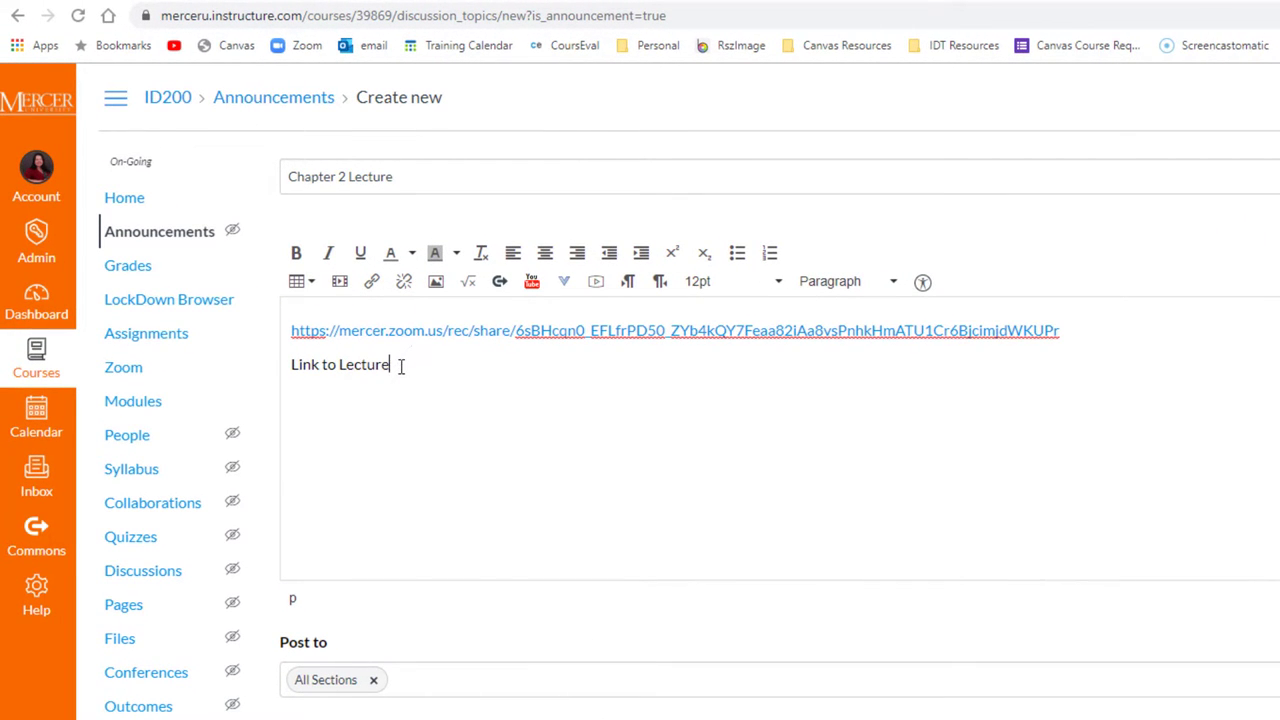
# Hyperlink 'Link to Lecture' to the Zoom recording URL and save the announcement
pyautogui.moveTo(400, 366); pyautogui.dragTo(283, 365)
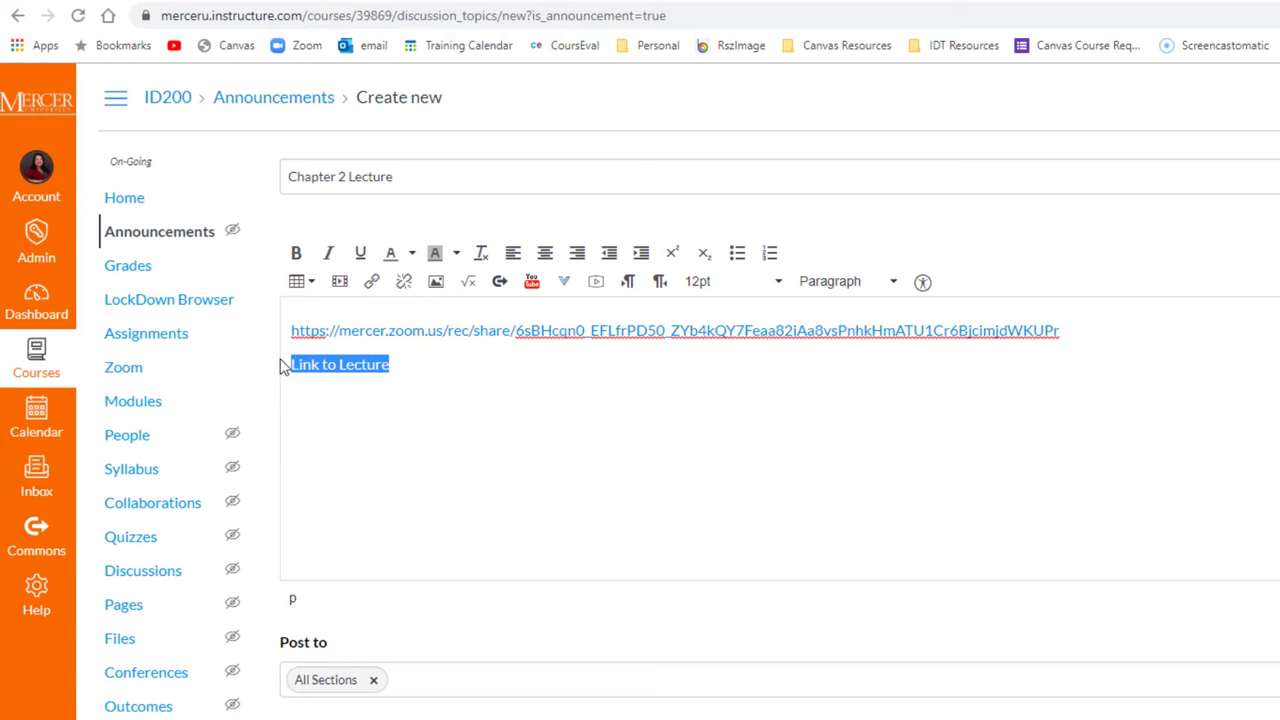
pyautogui.click(372, 283)
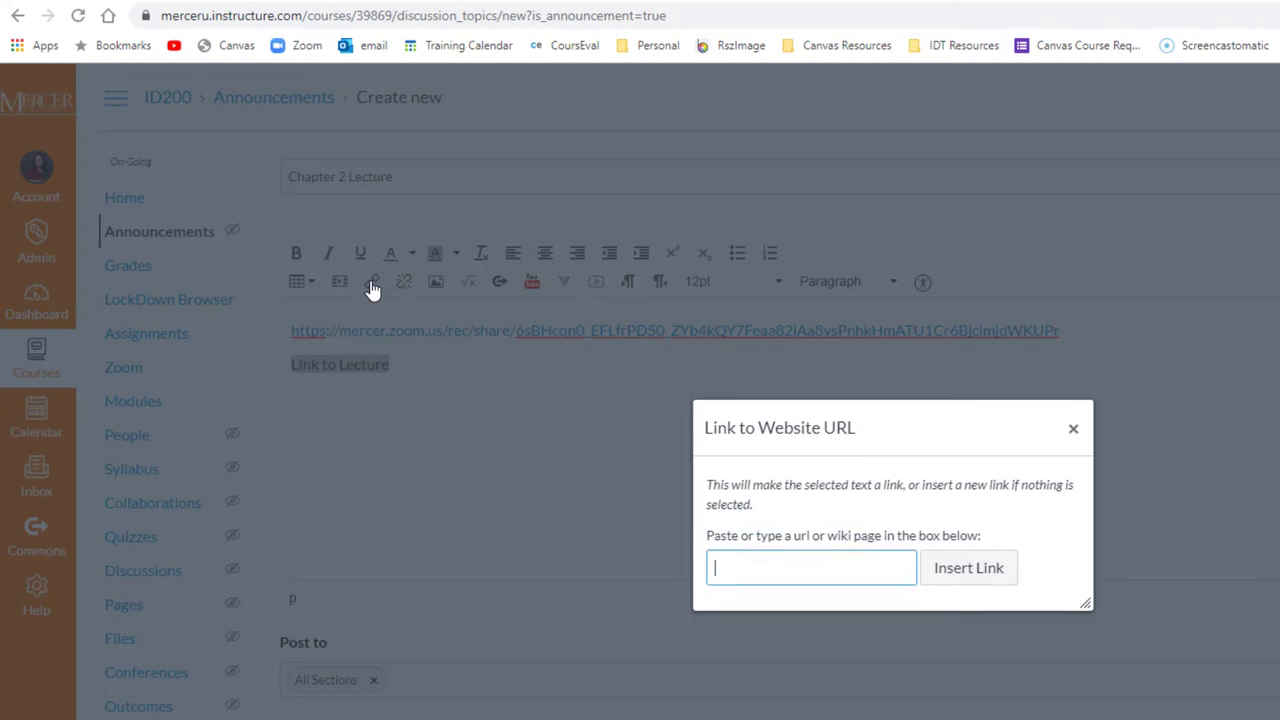
pyautogui.rightClick(783, 574)
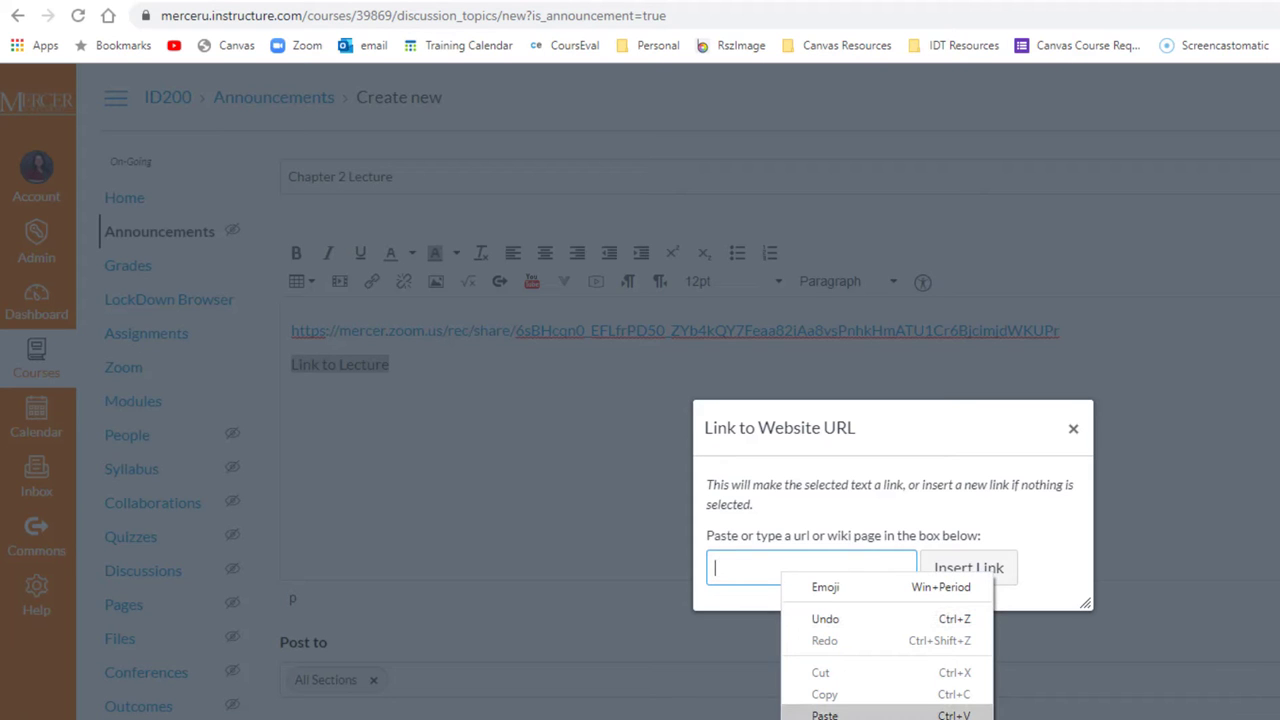
pyautogui.click(848, 714)
pyautogui.click(962, 570)
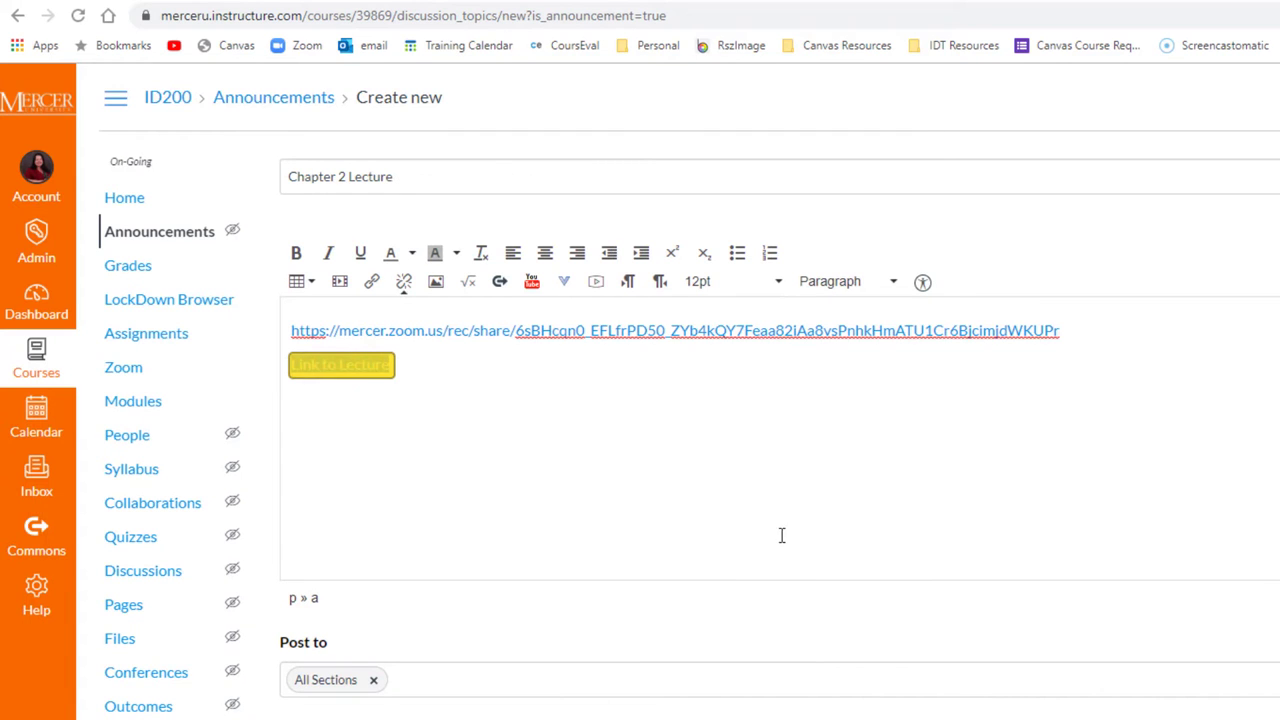
pyautogui.click(1078, 655)
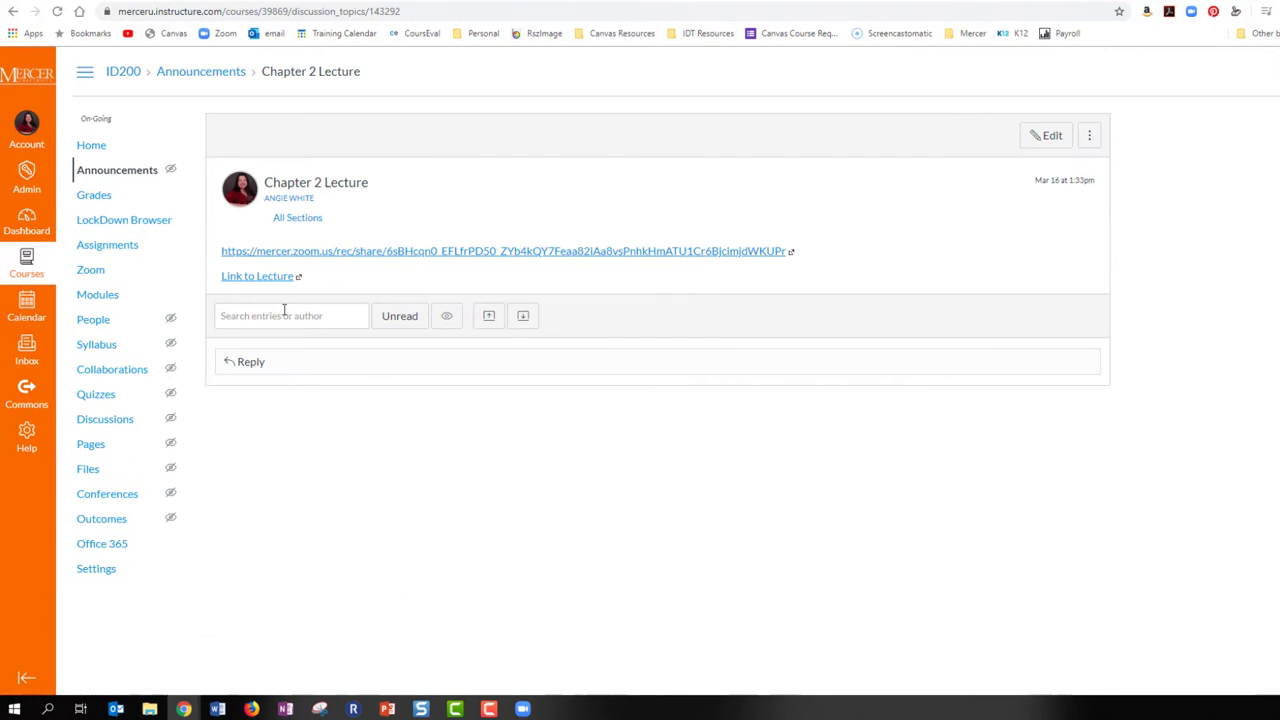
pyautogui.click(268, 285)
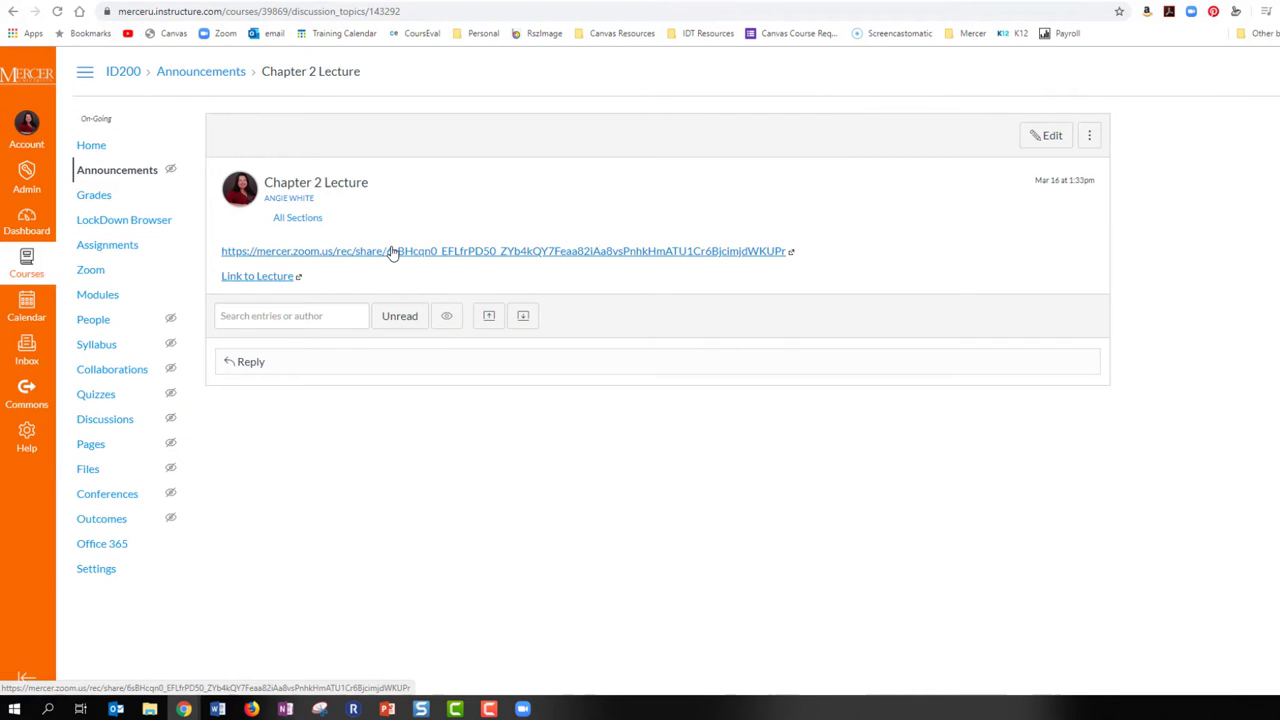
pyautogui.click(392, 249)
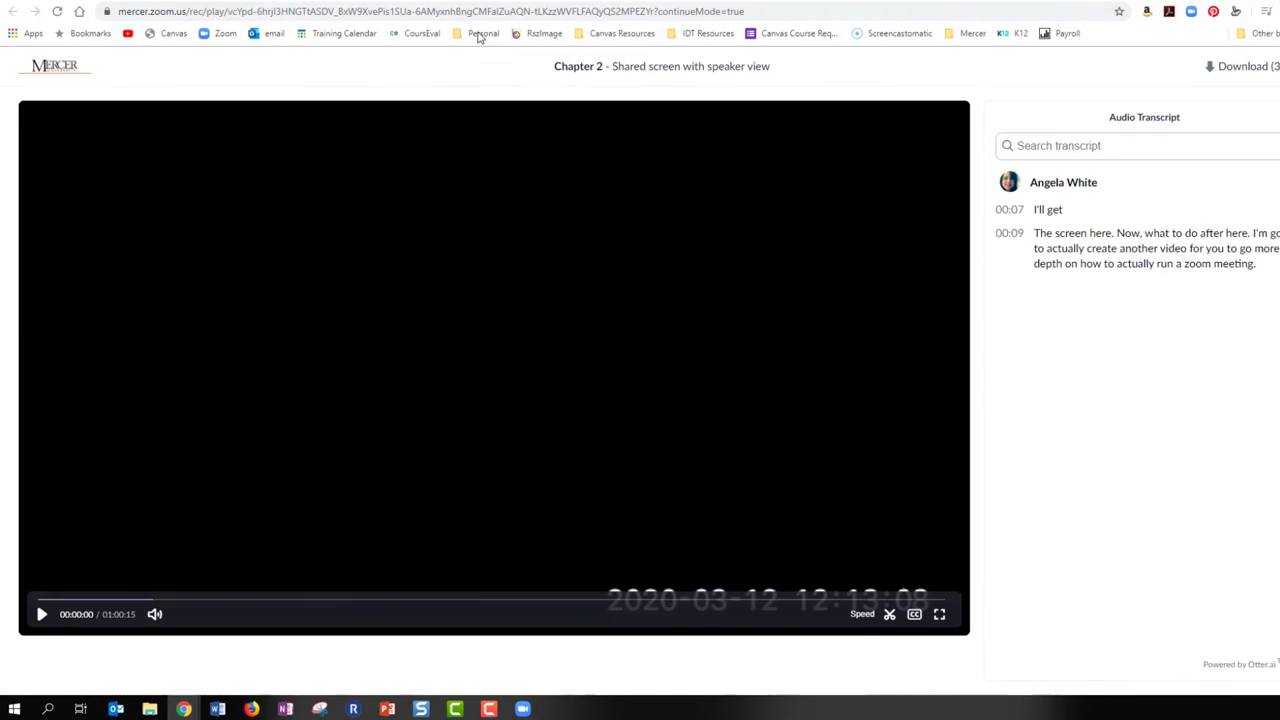